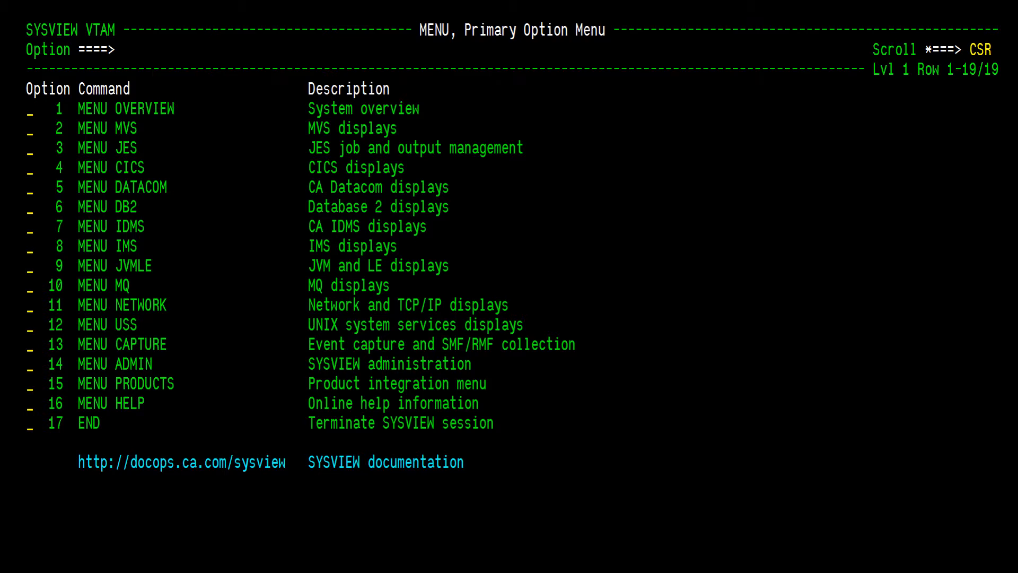
type("s")
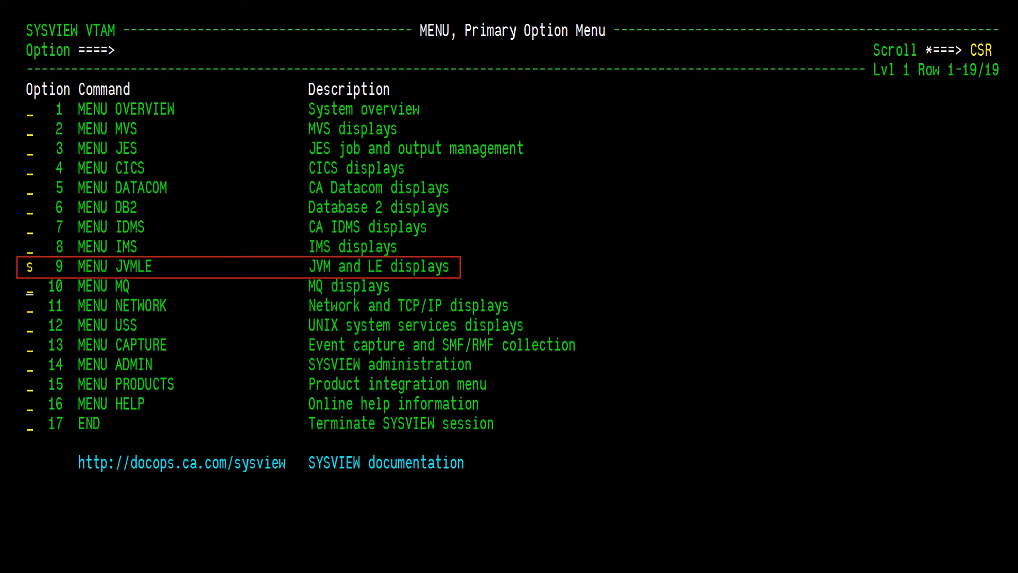
- Enter the JVM and LE menu, then select 1 JVMLIST to list Java virtual machines
key("Return")
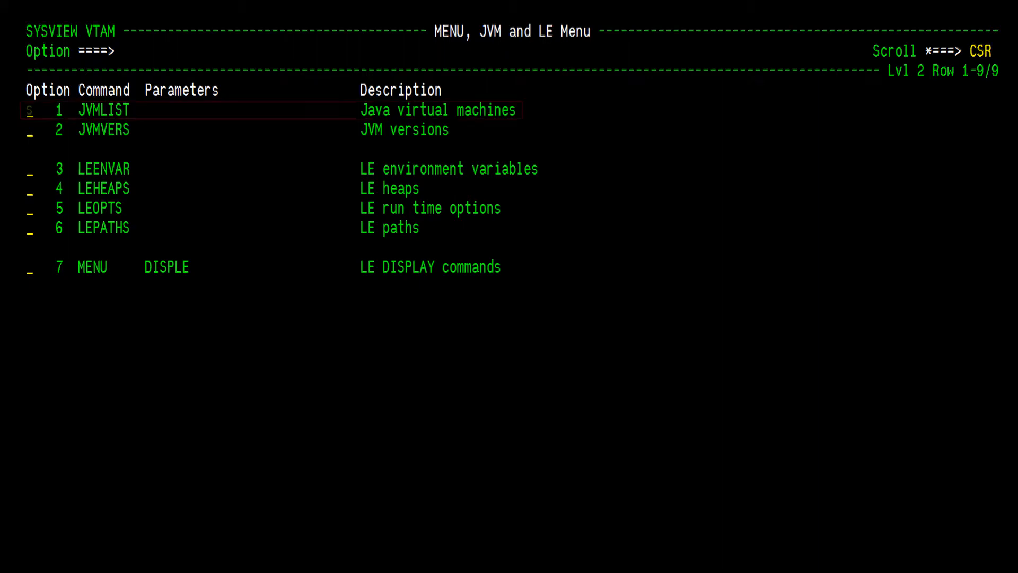
type("s")
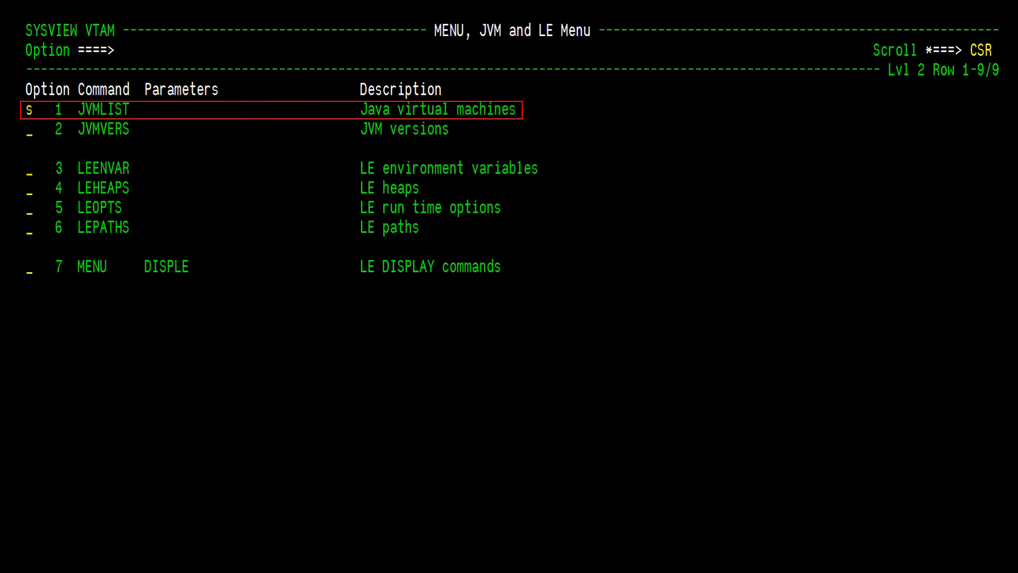
key("Return")
type("?")
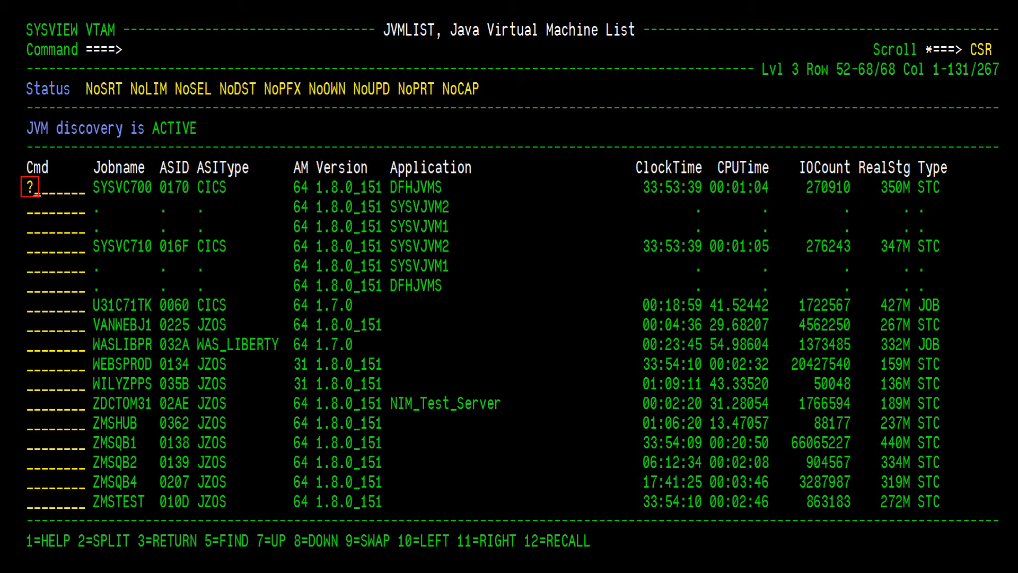
- Bring up LCASSIST line commands for SYSVC700 and mark S beside LEEnv
key("Return")
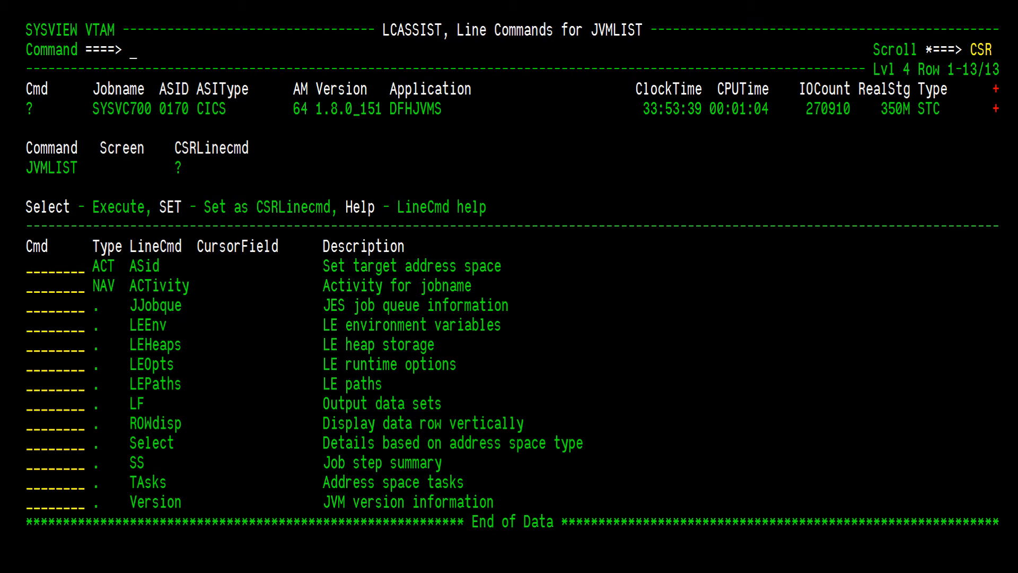
key("Tab")
key("Tab")
key("Tab")
type("s")
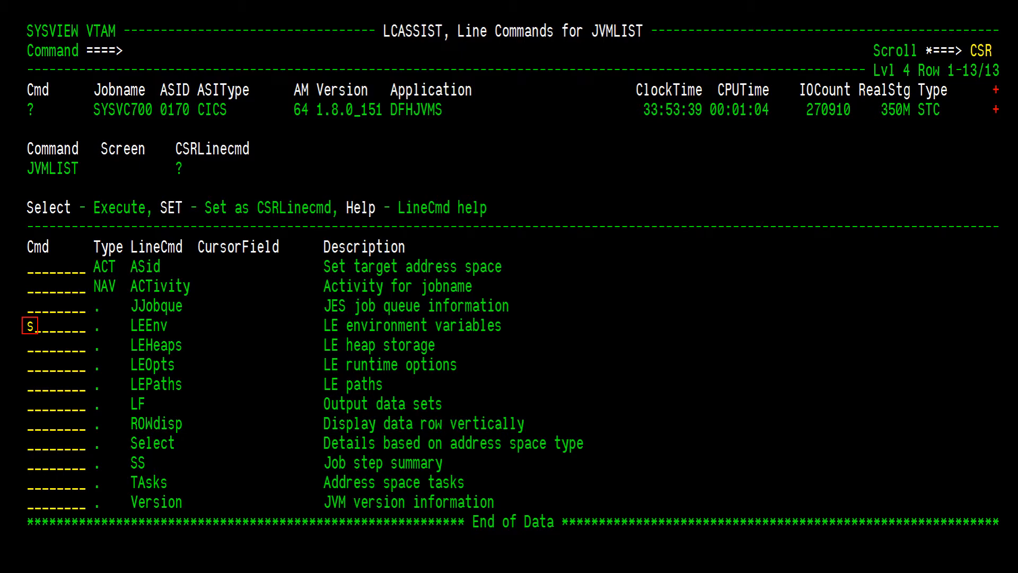
- Run LEEnv to show LEENVAR with SYSVC700's CICS JVM variables, JAVA_HOME, LIBPATH, WORK_DIR
key("Return")
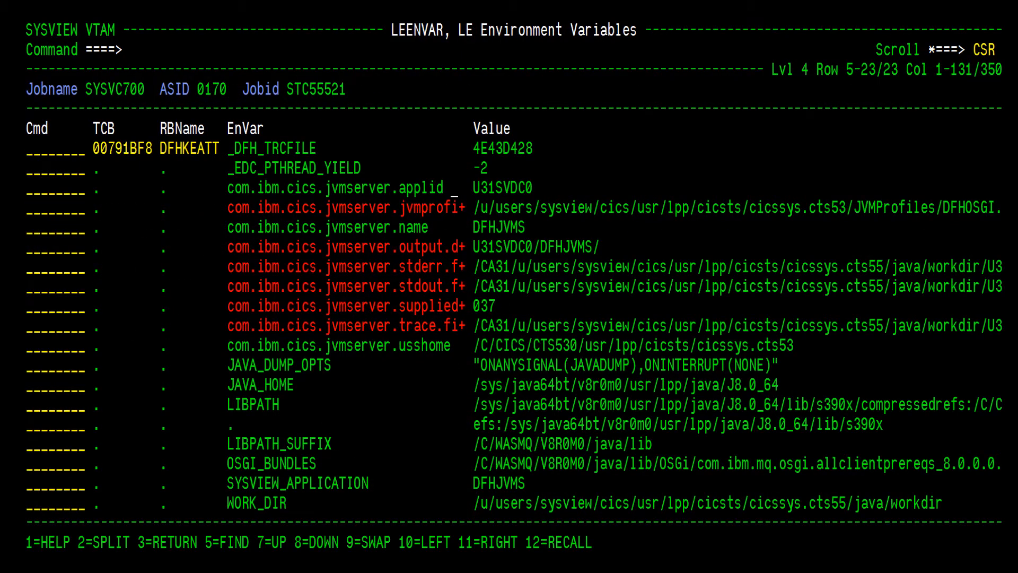